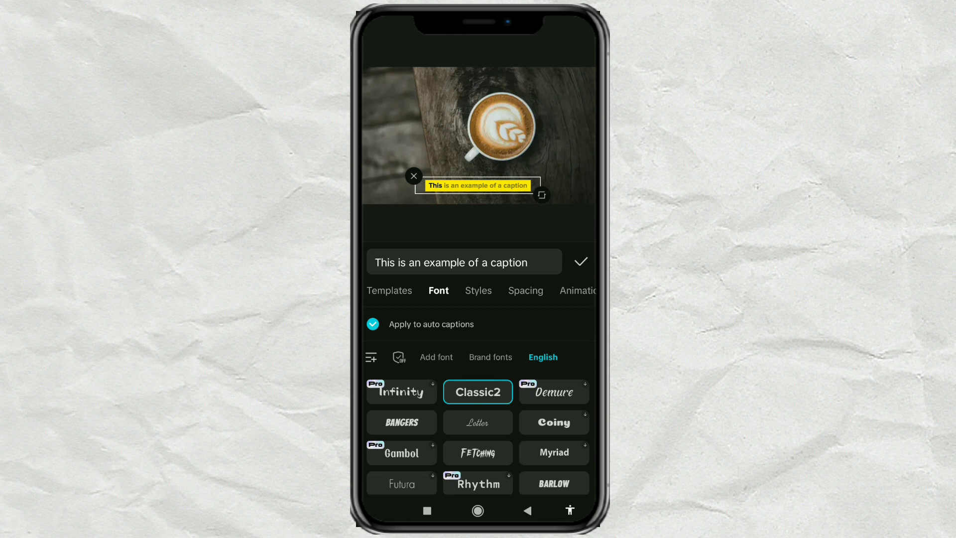
# Step: Make the caption background white and raise the corner radius slightly for rounded corners
pyautogui.click(485, 290)
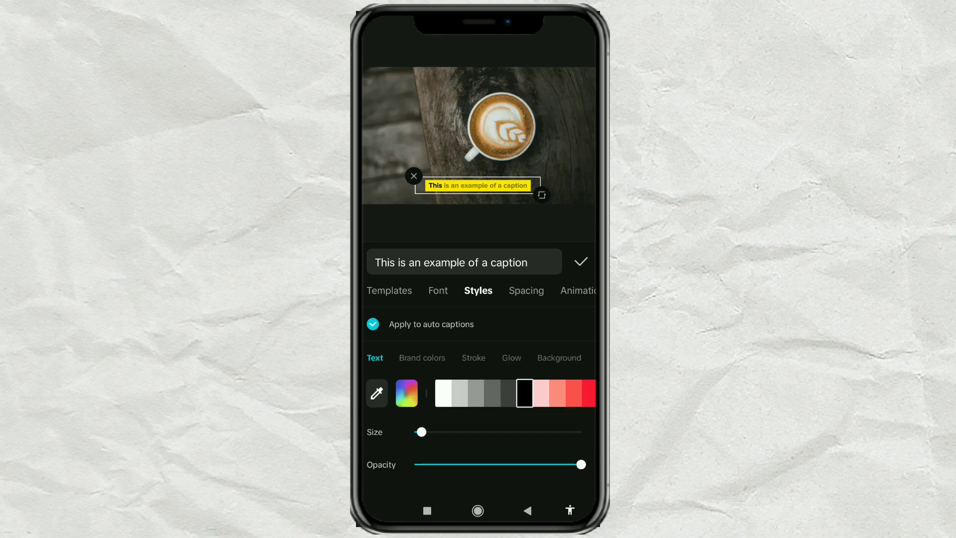
pyautogui.moveTo(557, 357); pyautogui.dragTo(523, 358)
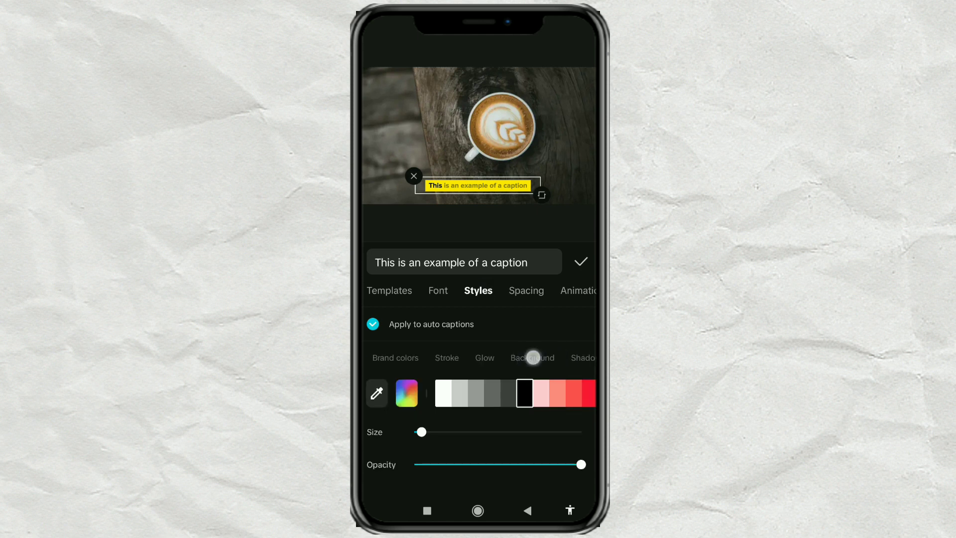
pyautogui.click(533, 357)
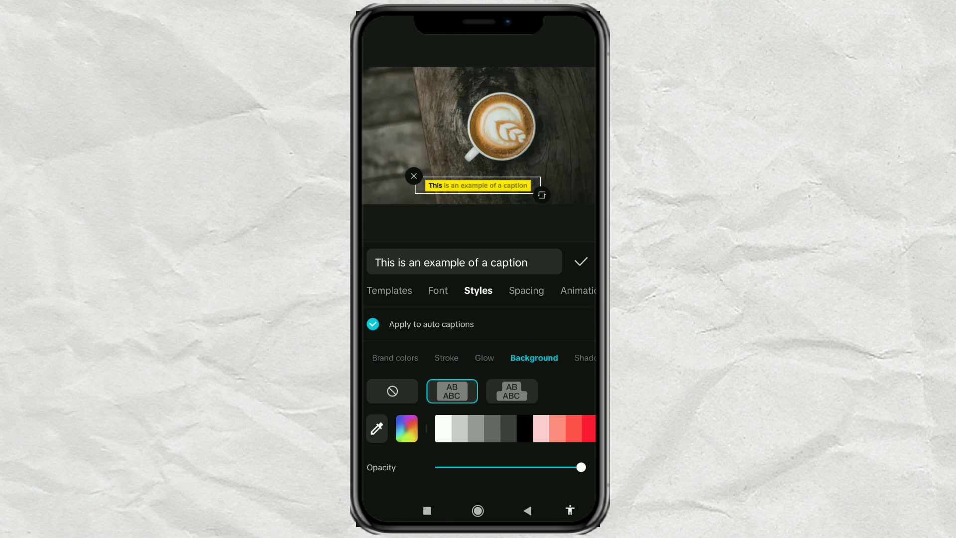
pyautogui.click(442, 429)
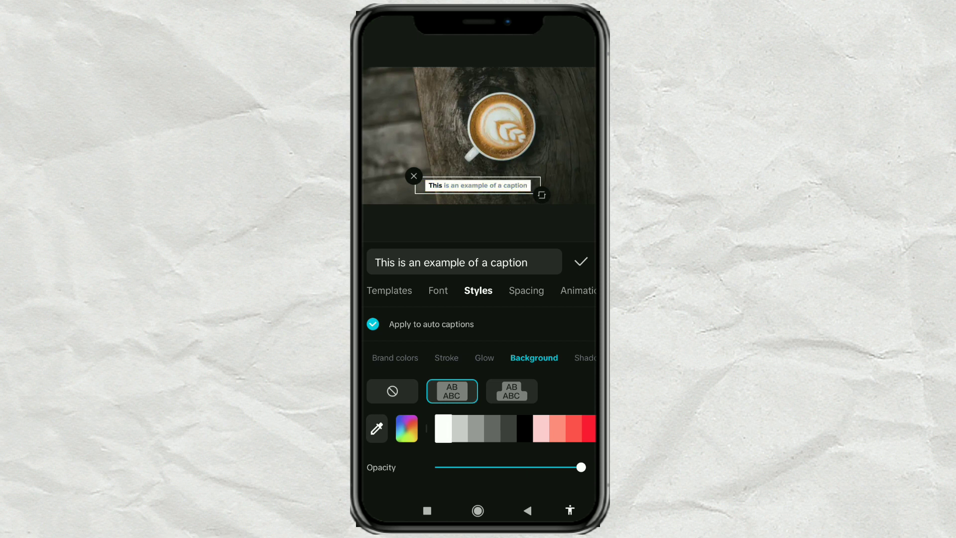
pyautogui.moveTo(569, 386); pyautogui.dragTo(576, 296)
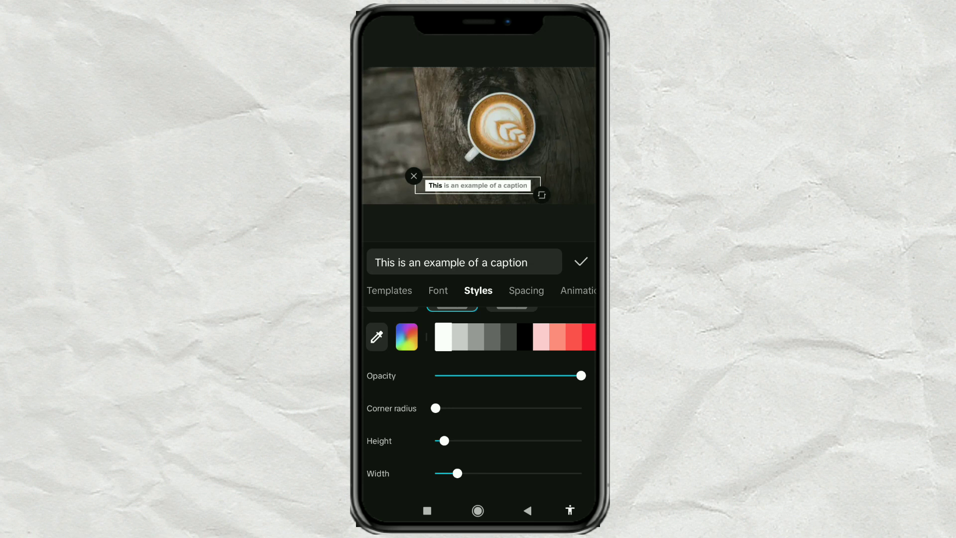
pyautogui.moveTo(436, 409)
pyautogui.mouseDown()
pyautogui.moveTo(507, 408)
pyautogui.moveTo(543, 479)
pyautogui.mouseUp()
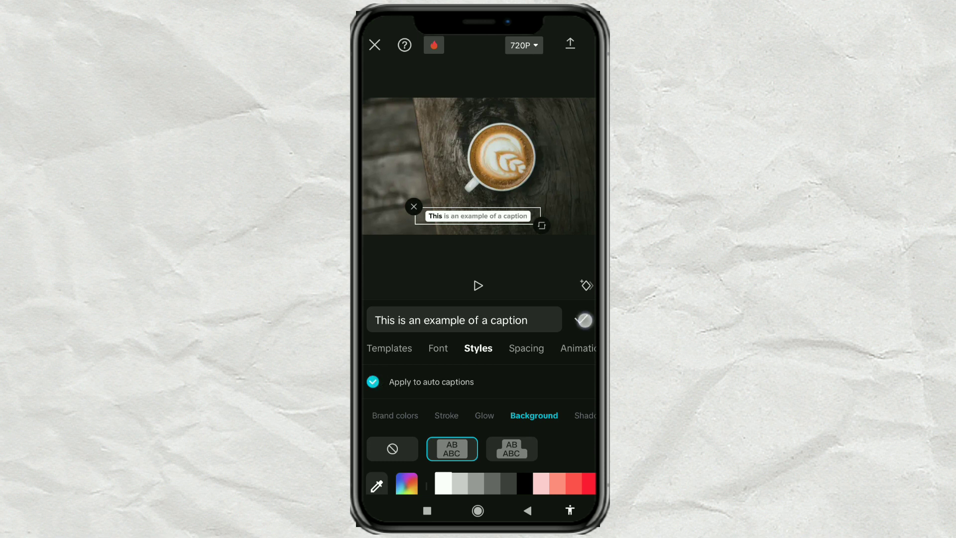
# Step: Confirm the caption style, preview the video and scrub back to about 00:02
pyautogui.click(584, 320)
pyautogui.click(557, 427)
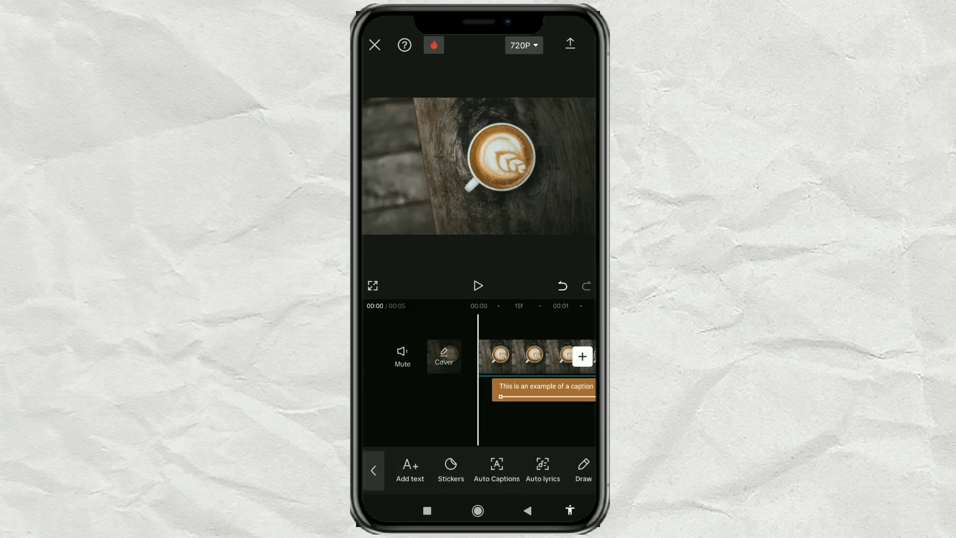
pyautogui.click(478, 286)
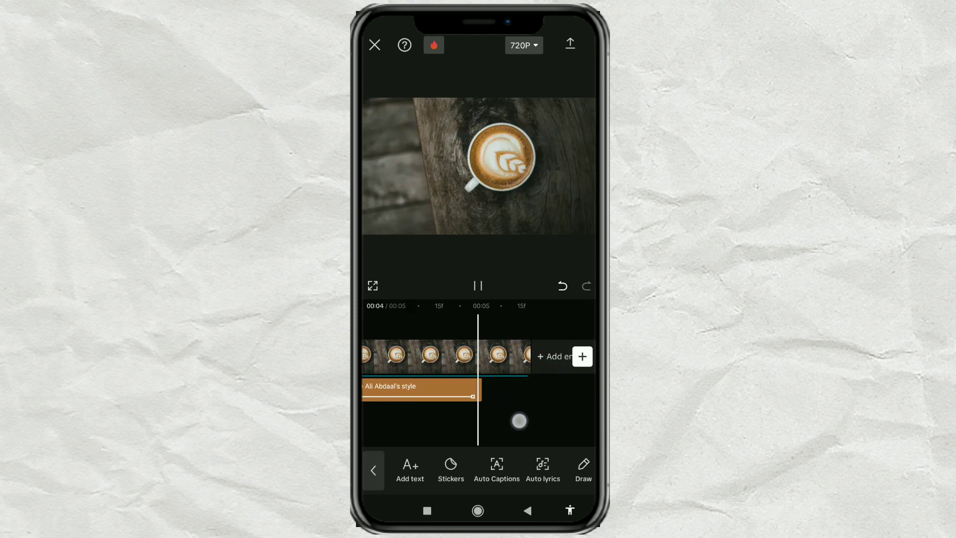
pyautogui.moveTo(489, 426); pyautogui.dragTo(561, 430)
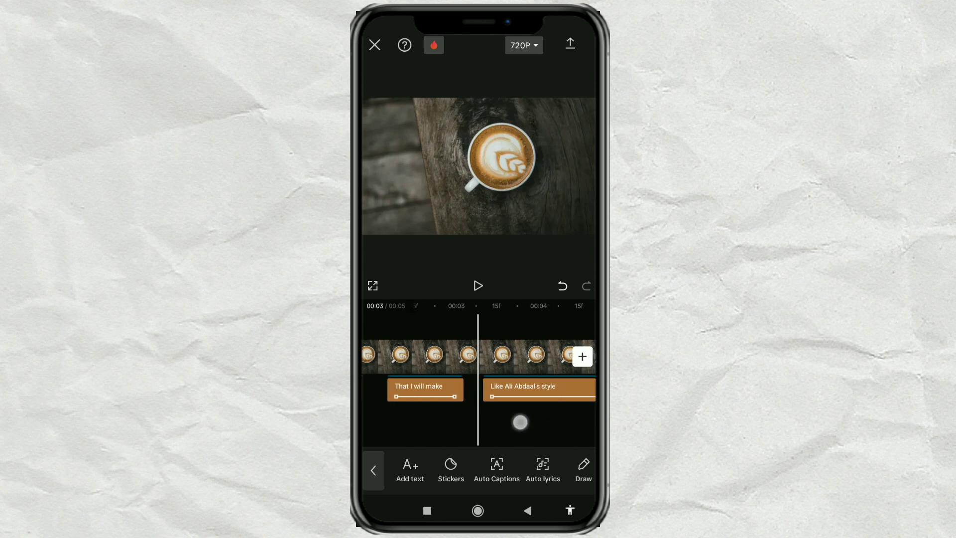
# Step: Style the 'That I will make' caption with a white background box, made slightly taller
pyautogui.click(493, 386)
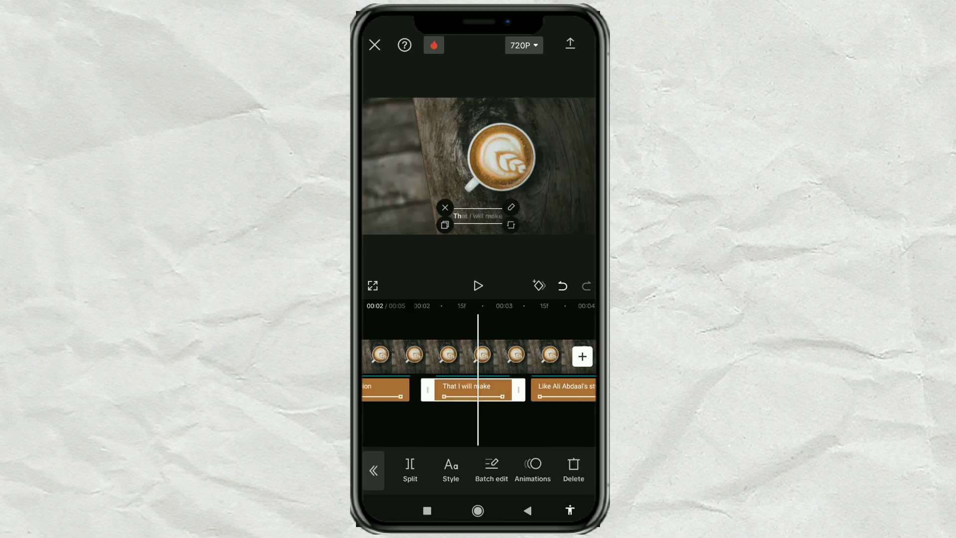
pyautogui.click(450, 470)
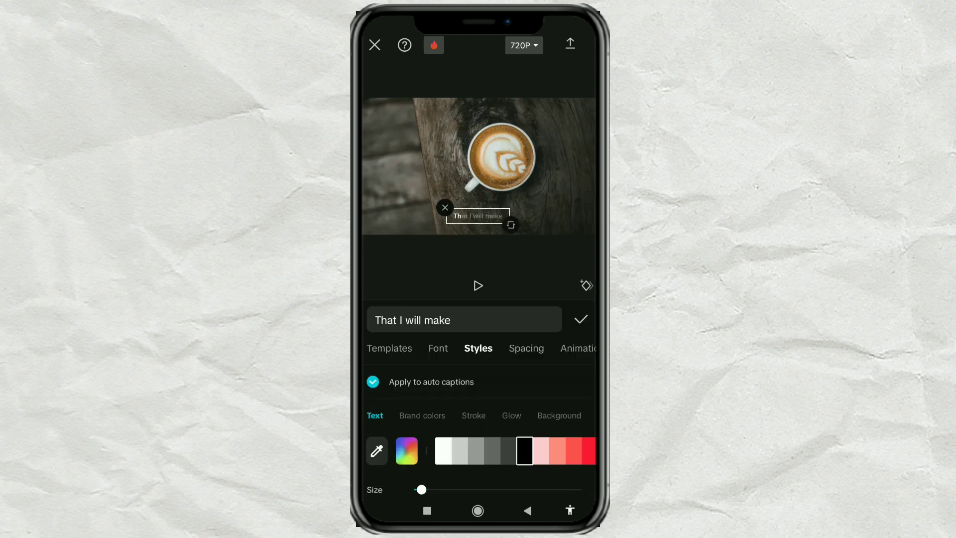
pyautogui.click(559, 416)
pyautogui.click(452, 410)
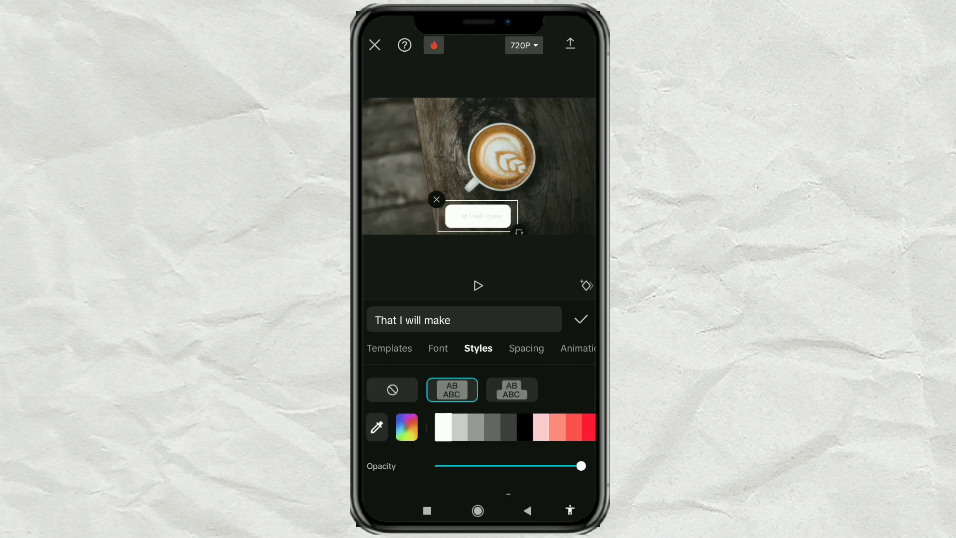
pyautogui.click(375, 377)
pyautogui.click(559, 399)
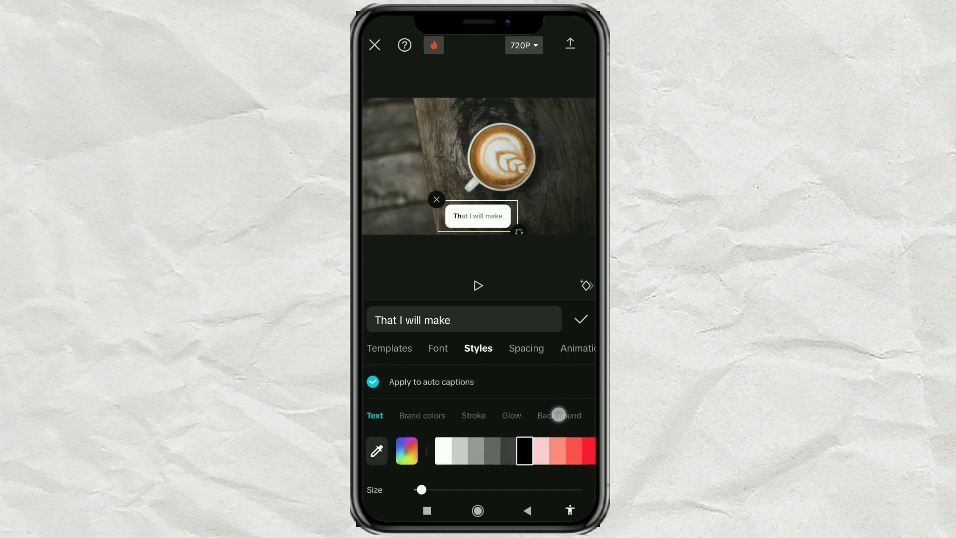
pyautogui.moveTo(457, 440); pyautogui.dragTo(443, 440)
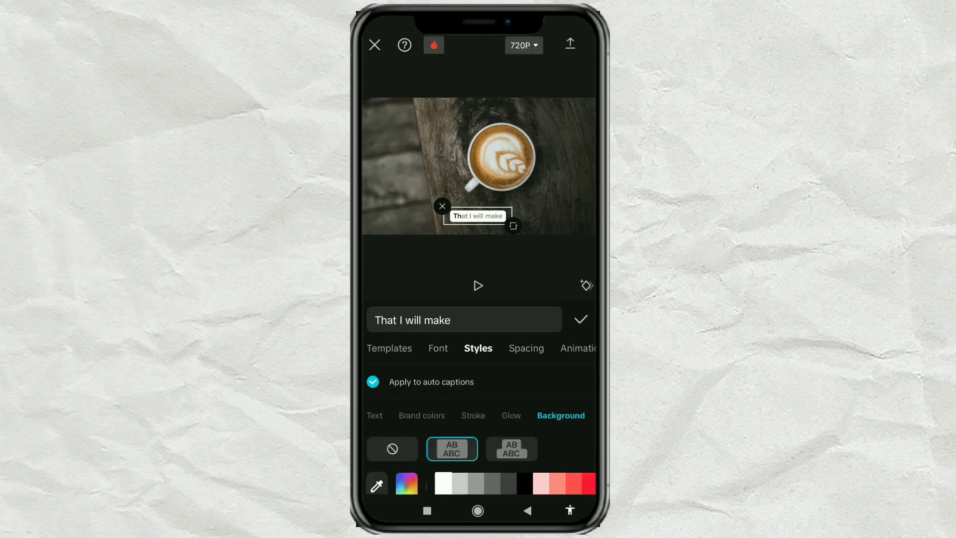
pyautogui.click(581, 262)
# Step: Style the 'Like Ali Abdaal's style' caption with black text on a white background box
pyautogui.click(513, 394)
pyautogui.click(456, 455)
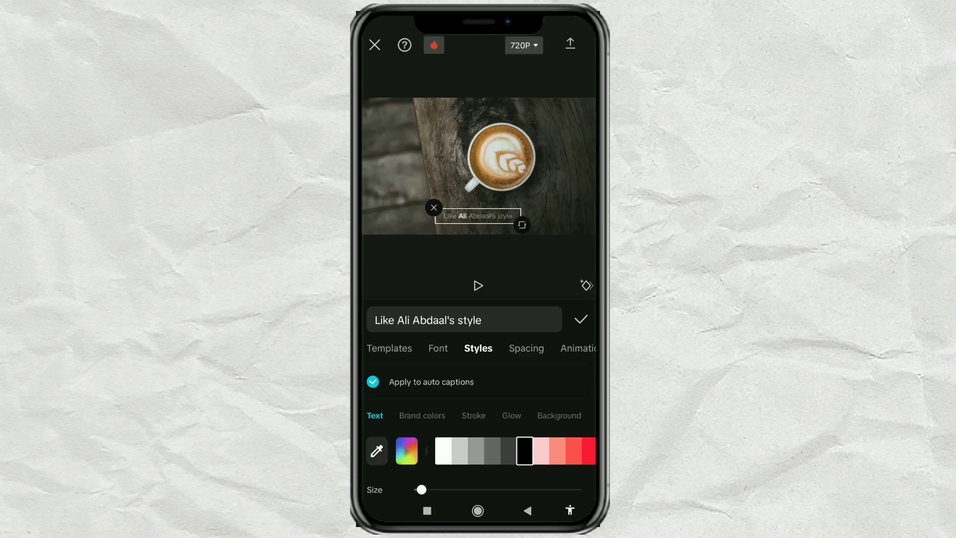
pyautogui.click(524, 449)
pyautogui.click(559, 415)
pyautogui.click(444, 451)
pyautogui.scroll(-3, 479, 419)
pyautogui.scroll(3, 478, 374)
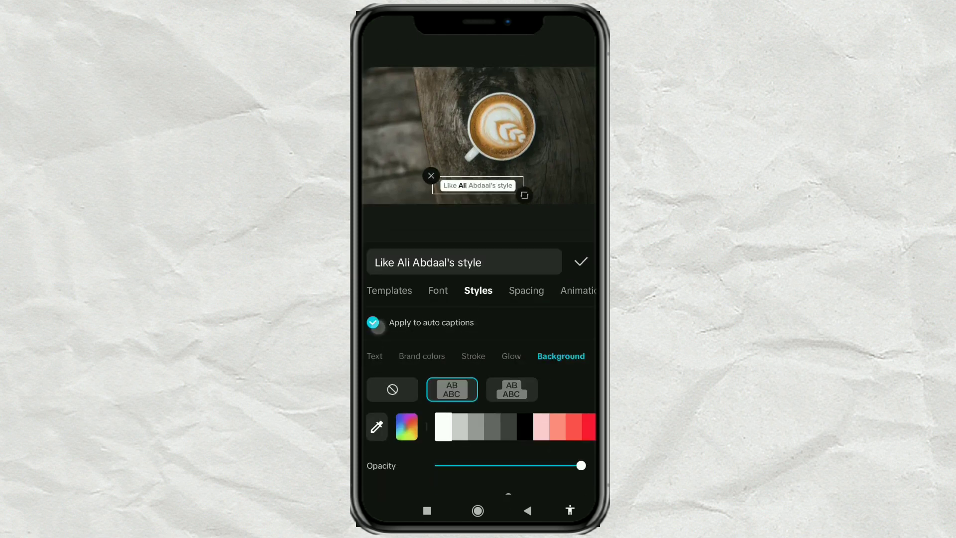
pyautogui.click(581, 262)
# Step: Leave the text tools, play the video through and return the playhead to the start
pyautogui.click(405, 409)
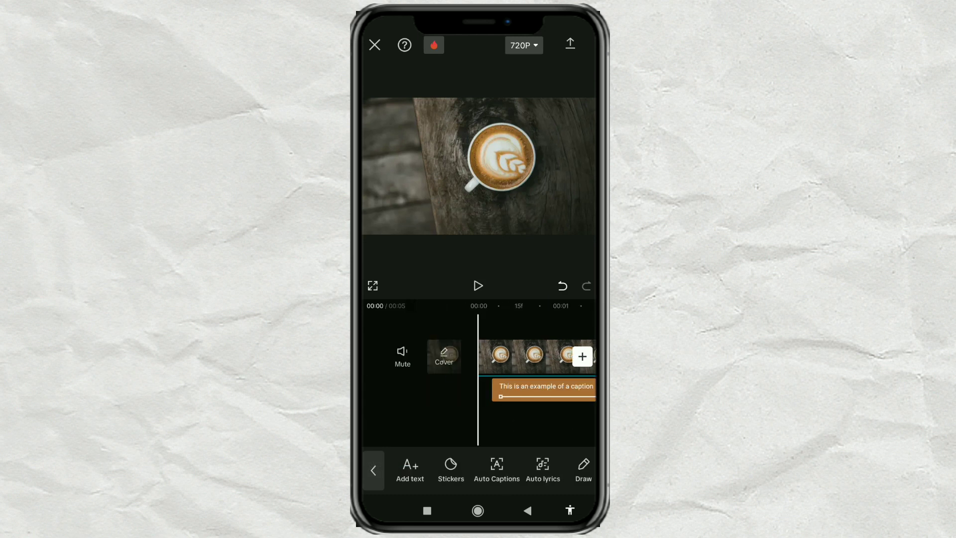
pyautogui.click(373, 470)
pyautogui.click(479, 286)
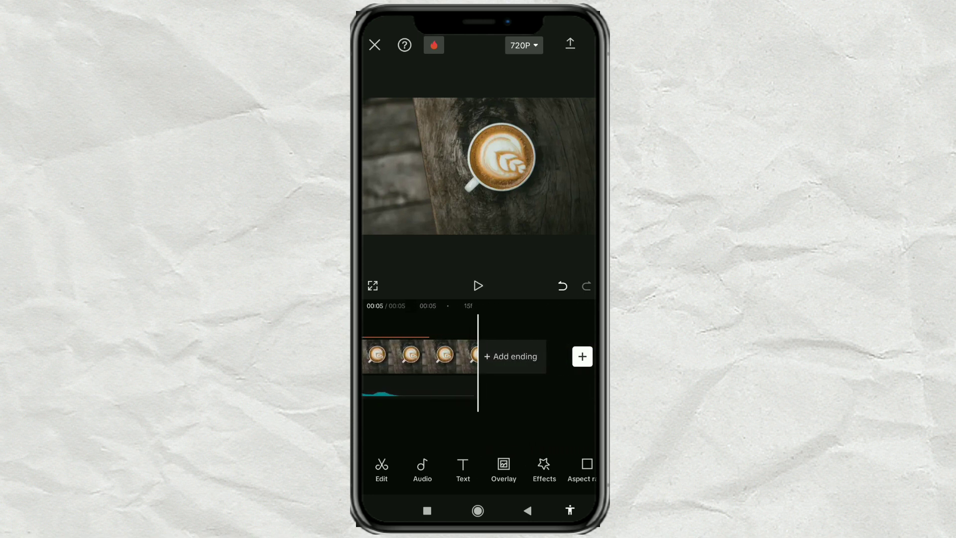
pyautogui.moveTo(465, 396); pyautogui.dragTo(591, 396)
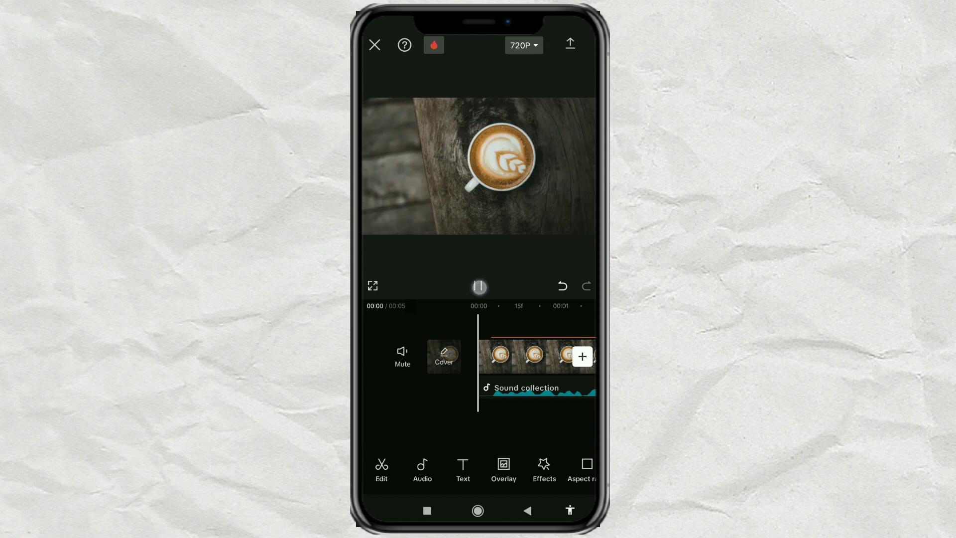